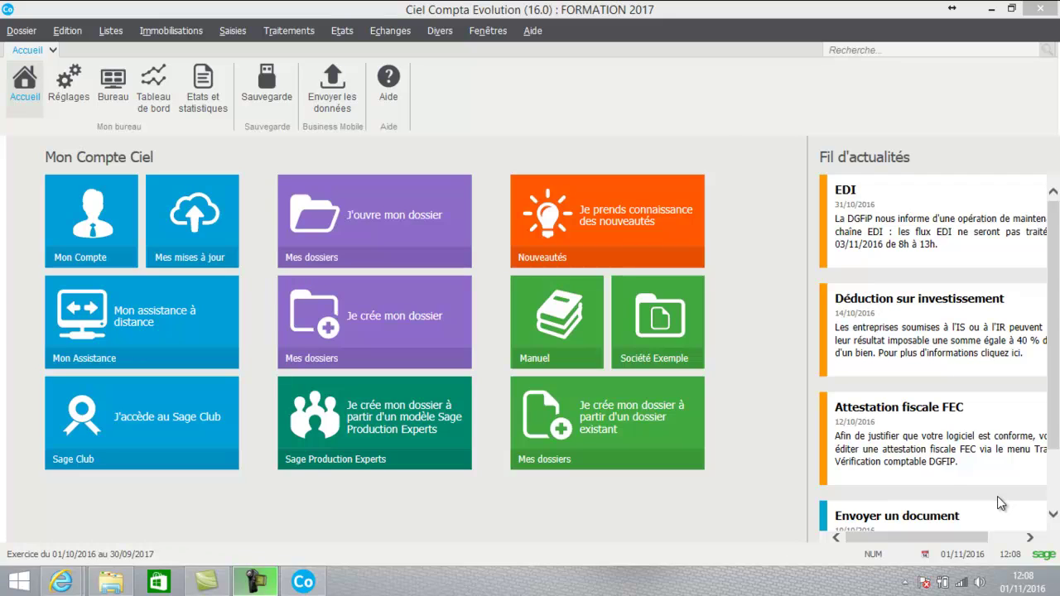
- Open the list of journals and review the settings of the A-nouveaux journal
left_click(104, 31)
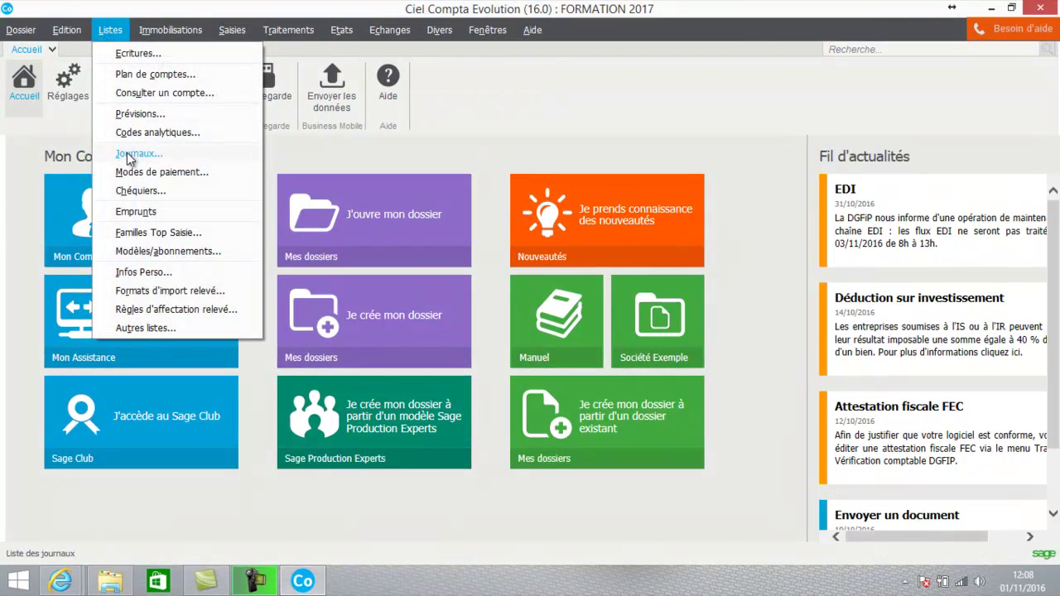
left_click(129, 155)
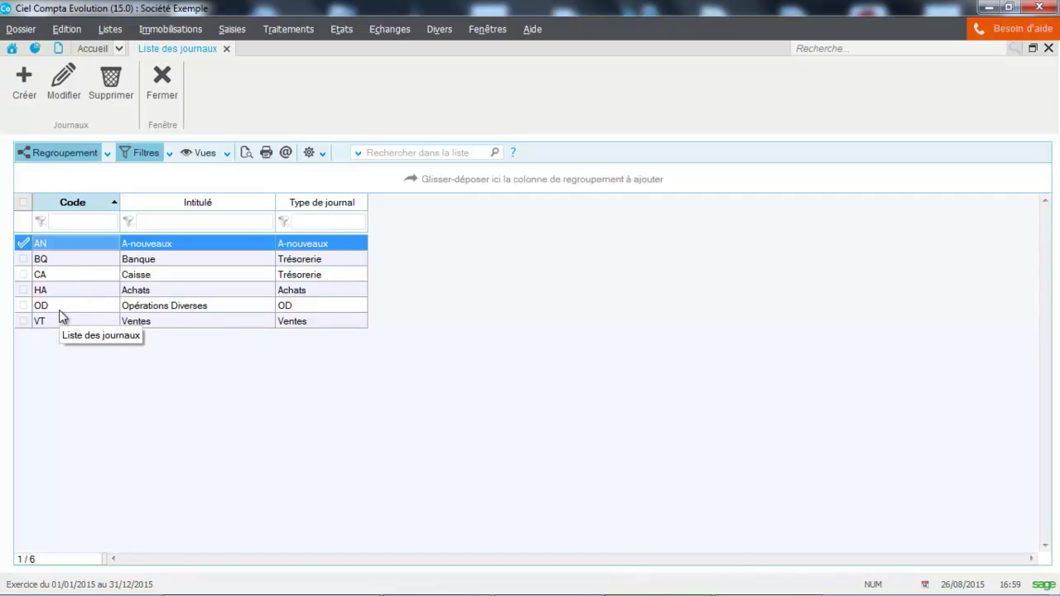
double_click(52, 246)
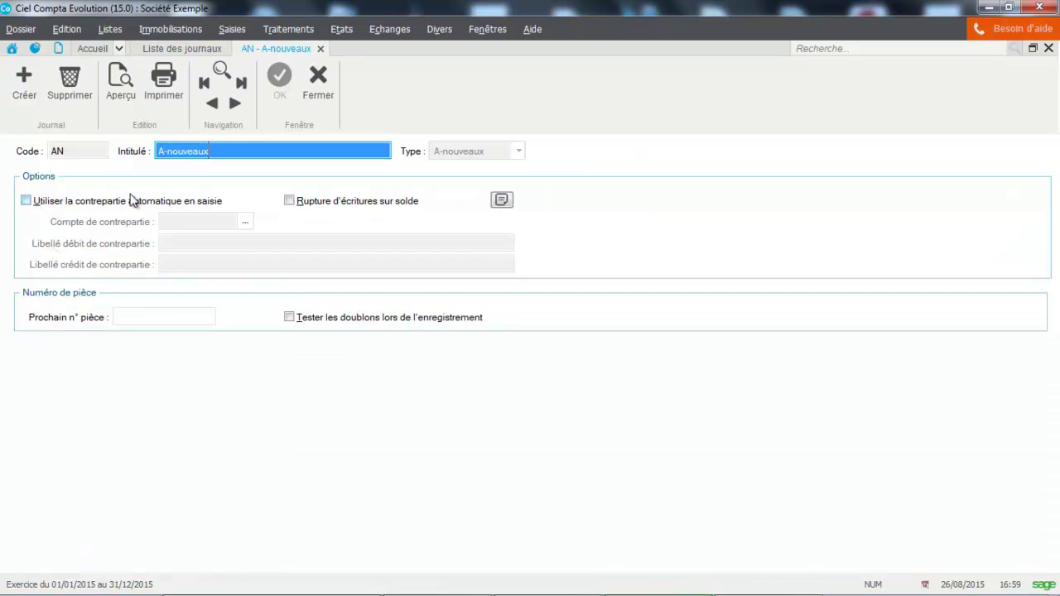
left_click(321, 84)
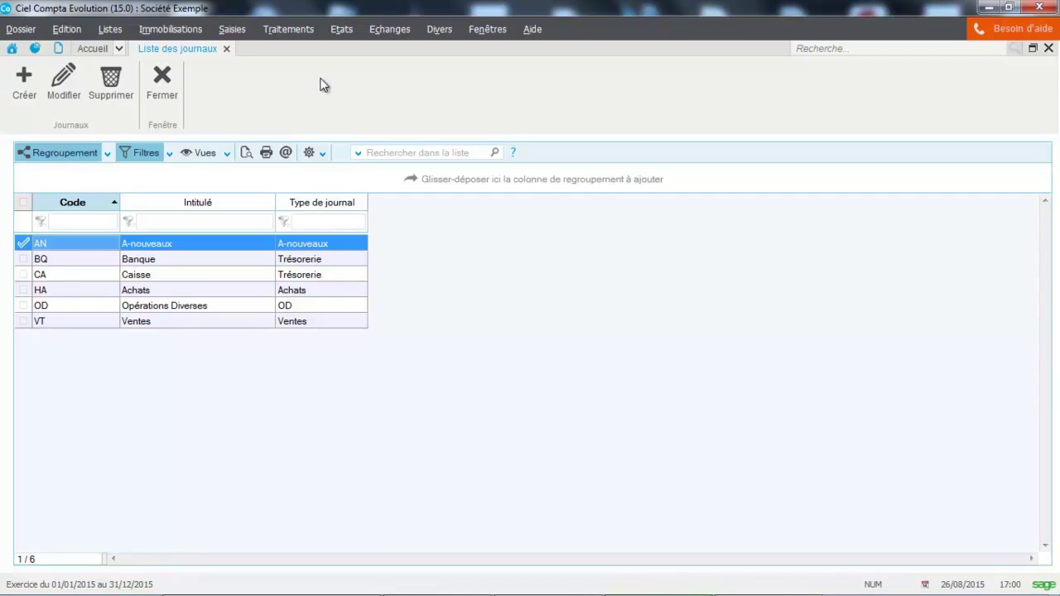
- Review the Banque journal's automatic contra-entry option and its contra account, and return to the journal list
double_click(141, 262)
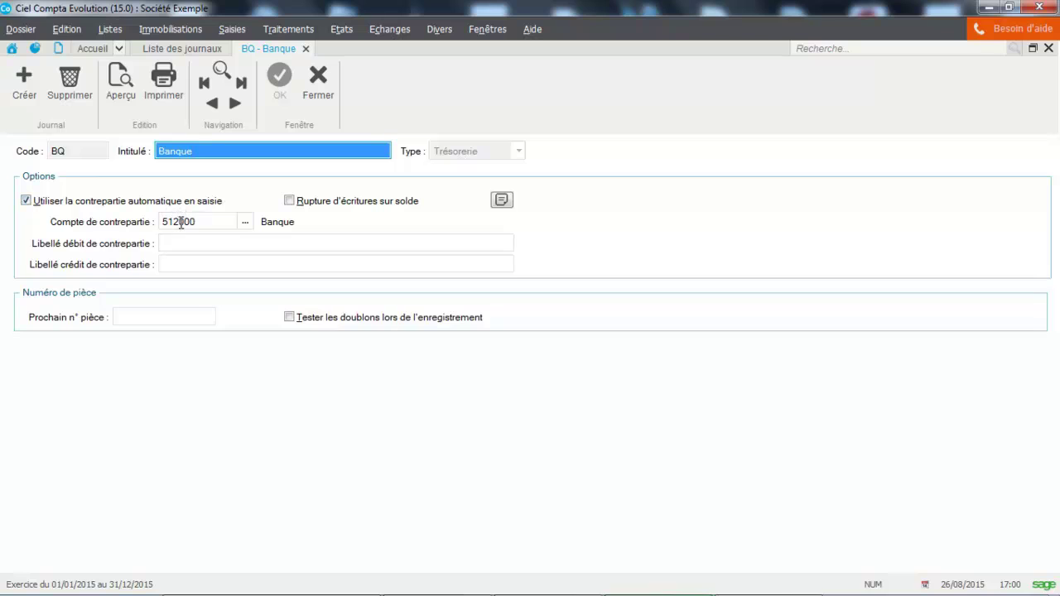
mouse_move(180, 224)
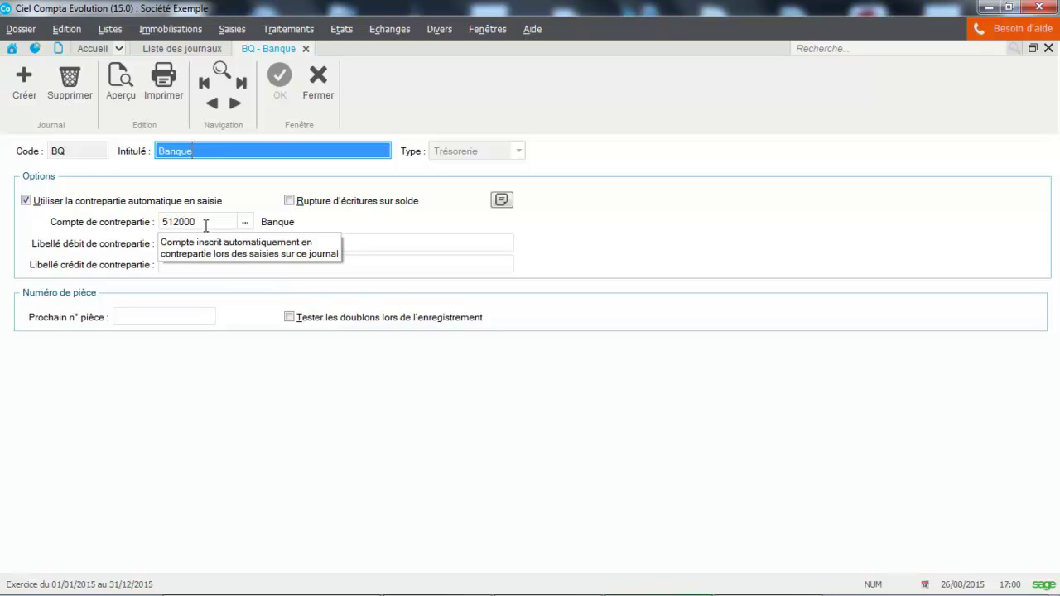
left_click(311, 92)
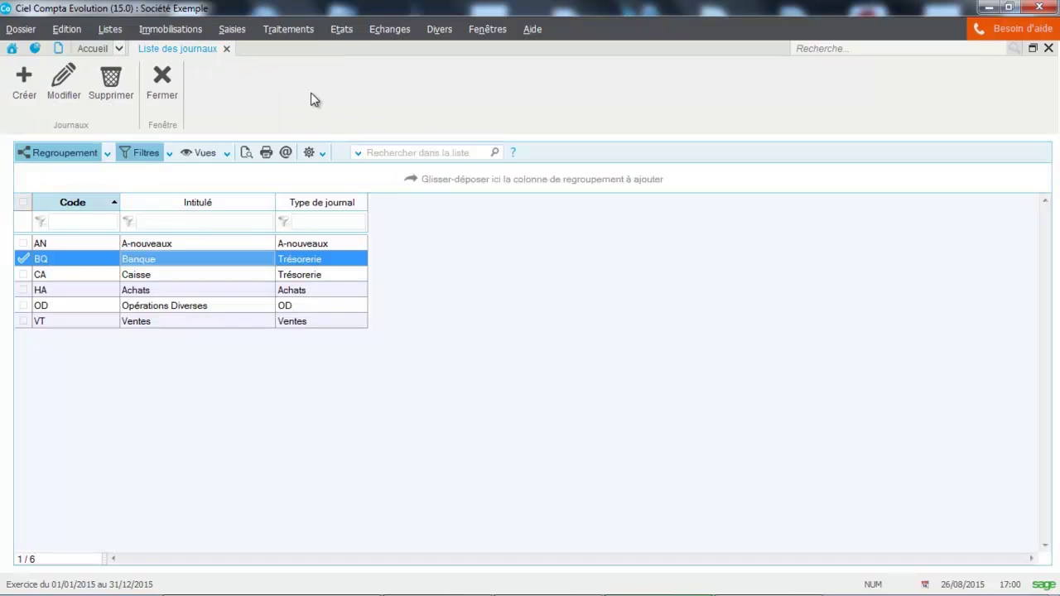
- Start a new journal with code BPA, title "Banque populaire" and type Trésorerie
left_click(24, 80)
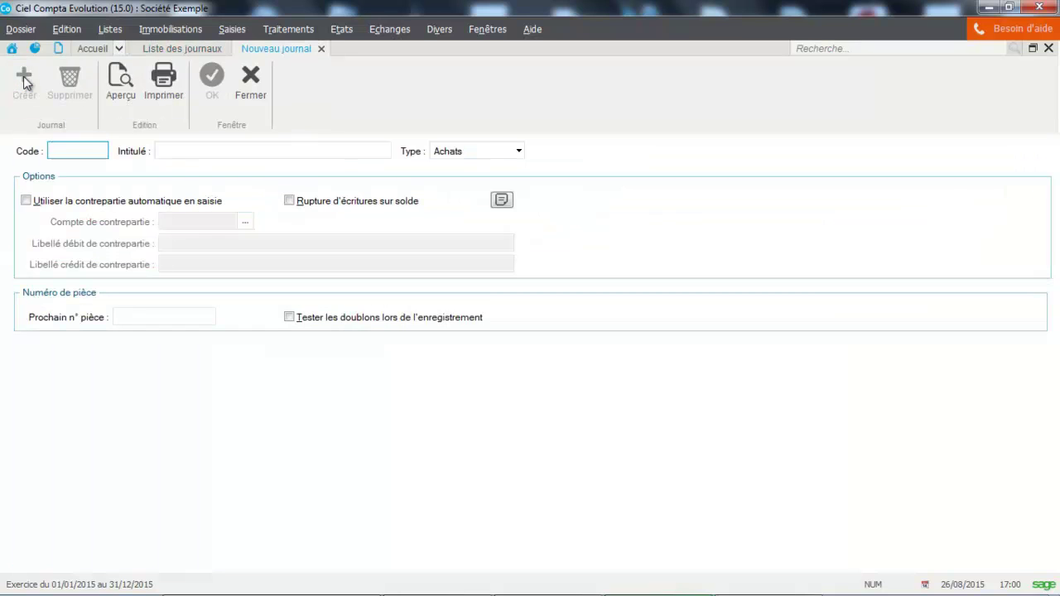
key("Caps_Lock")
type("BP")
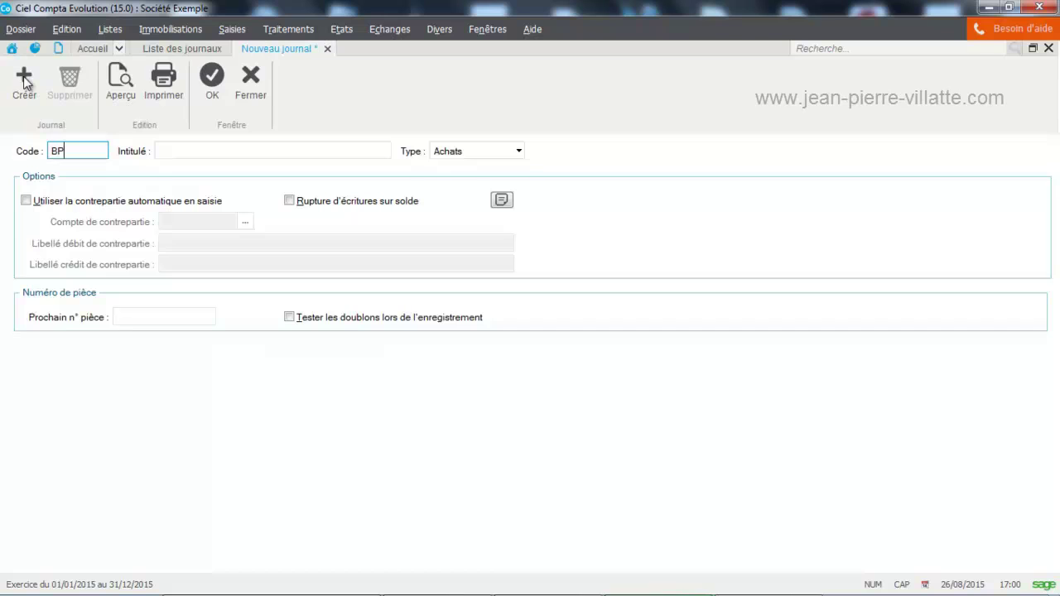
type("A")
key("Tab")
key("Caps_Lock")
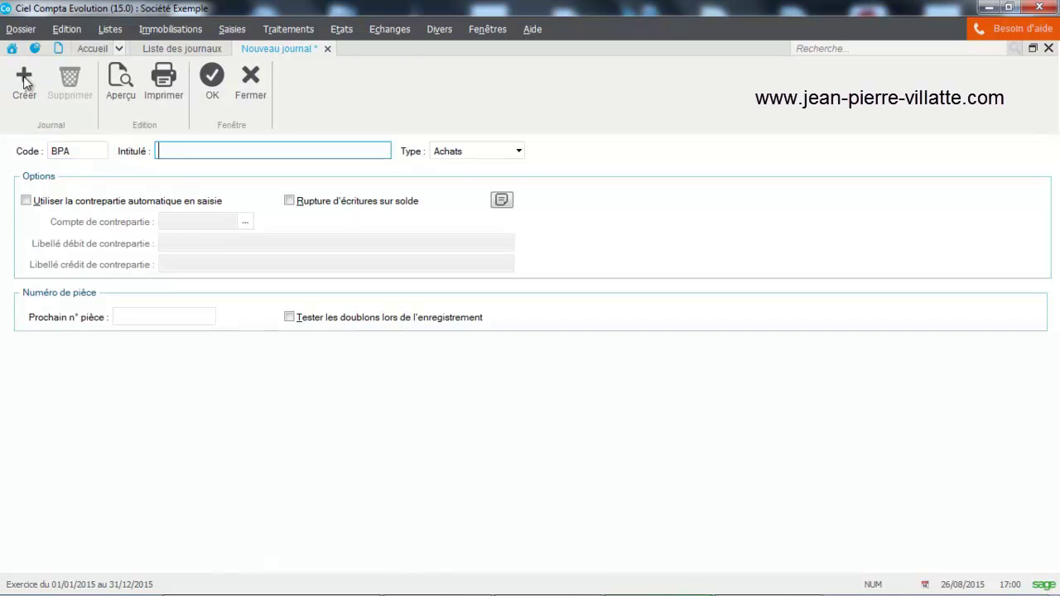
type("Banque populaire")
key("Tab")
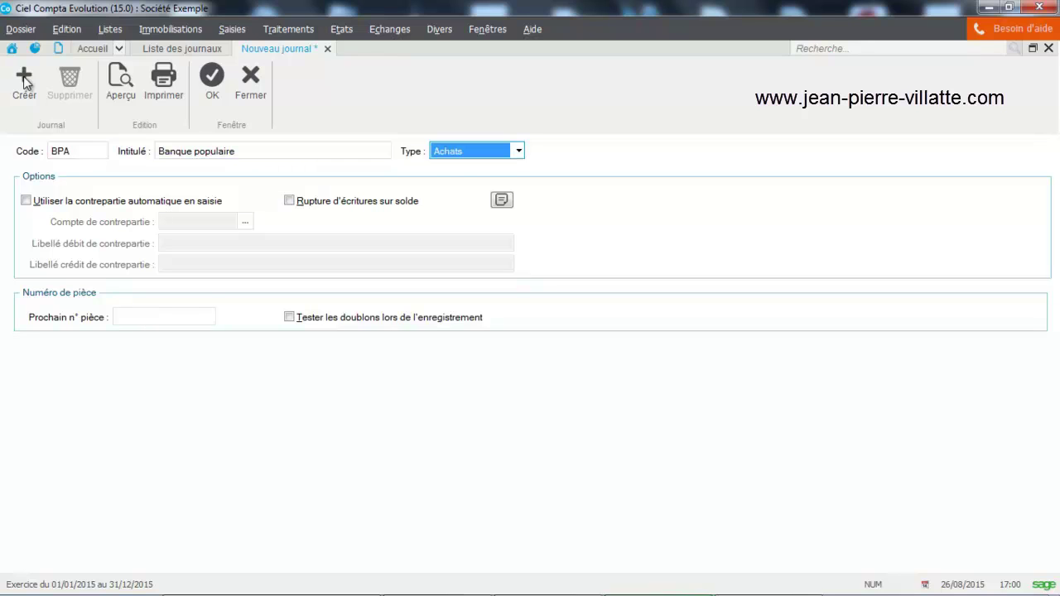
left_click(519, 151)
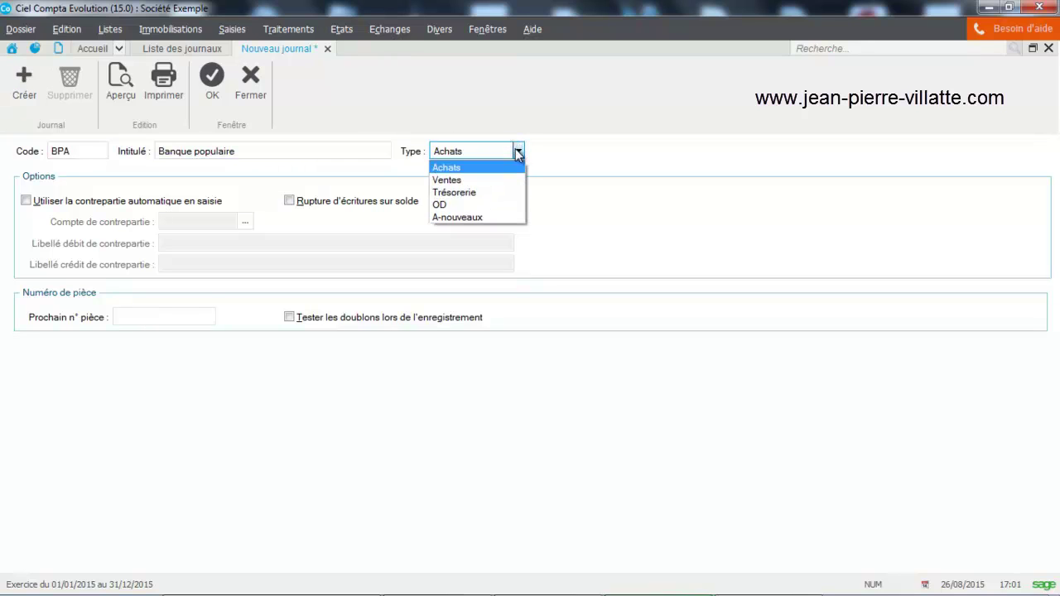
left_click(489, 195)
- Enable the automatic contra entry for the new journal and assign contra account 512500 Banque populaire
left_click(27, 201)
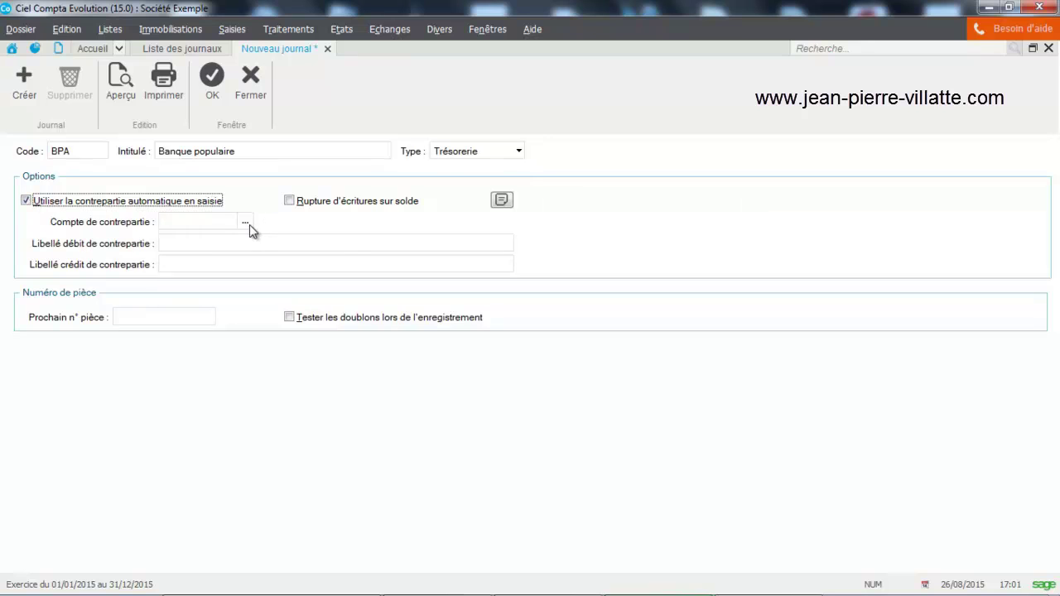
left_click(222, 221)
type("(")
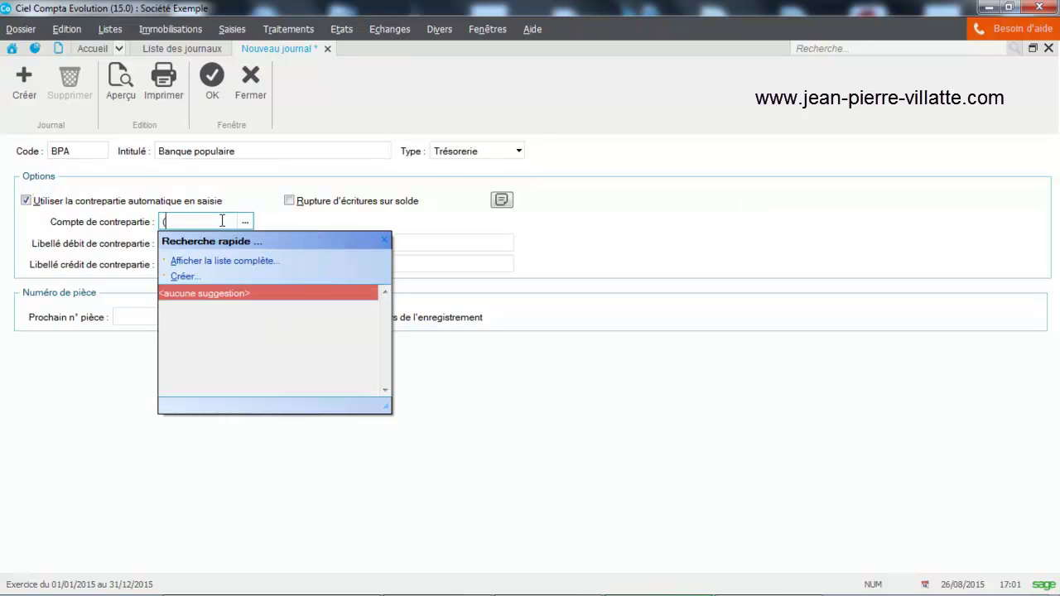
type("&é")
triple_click(222, 222)
key("BackSpace")
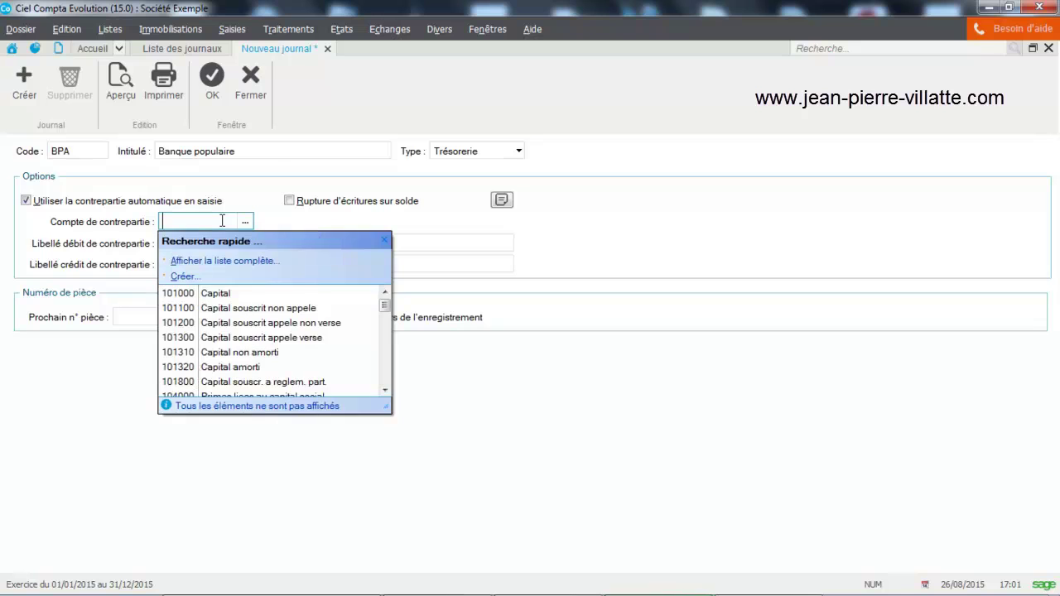
key("Caps_Lock")
type("512000")
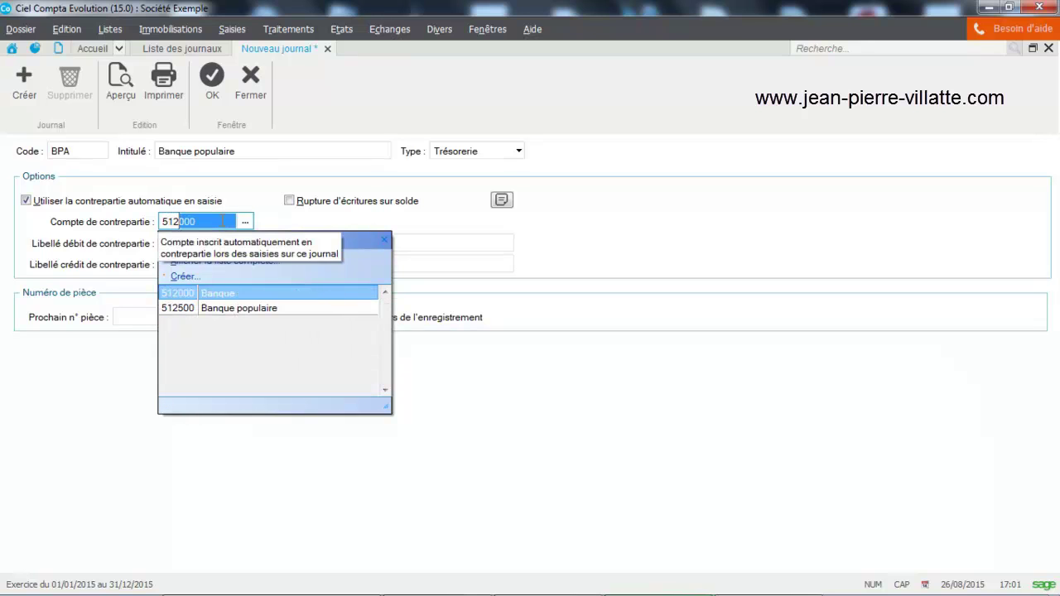
left_click(253, 311)
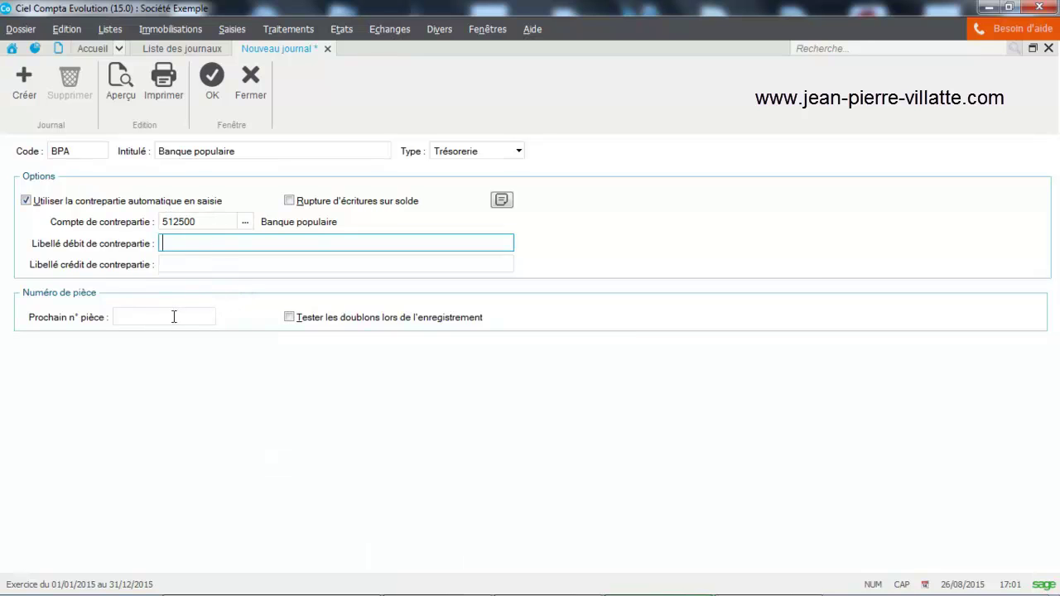
- Enable duplicate document number testing on the BPA journal and save the journal
mouse_move(173, 317)
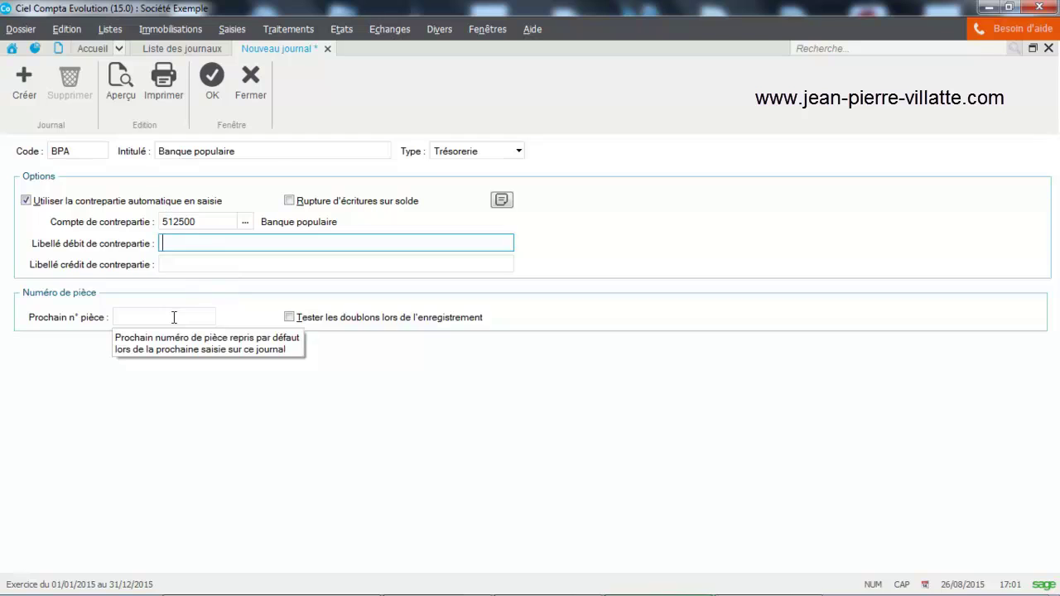
left_click(288, 320)
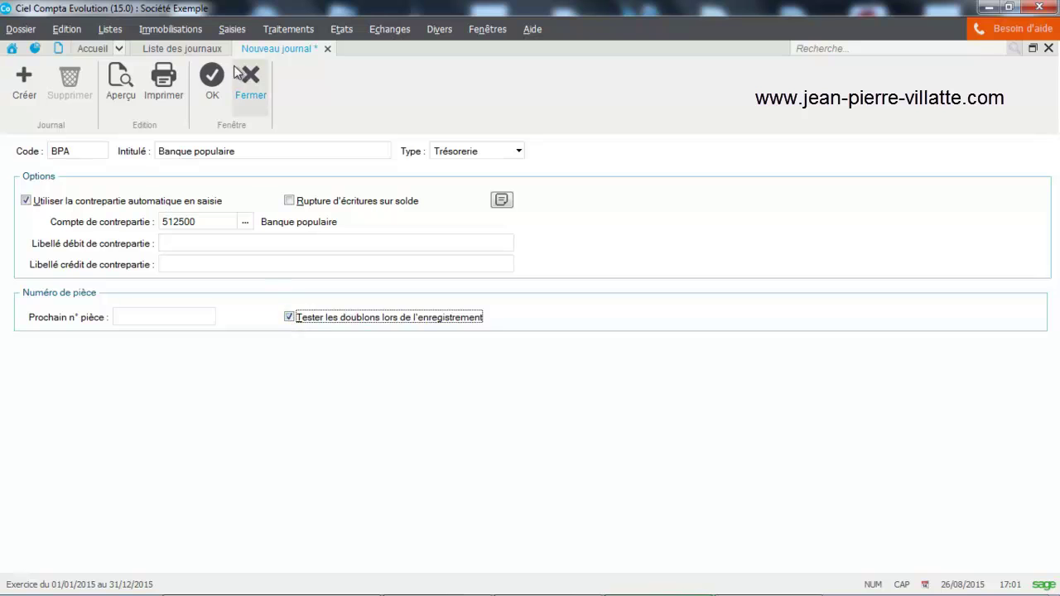
left_click(204, 86)
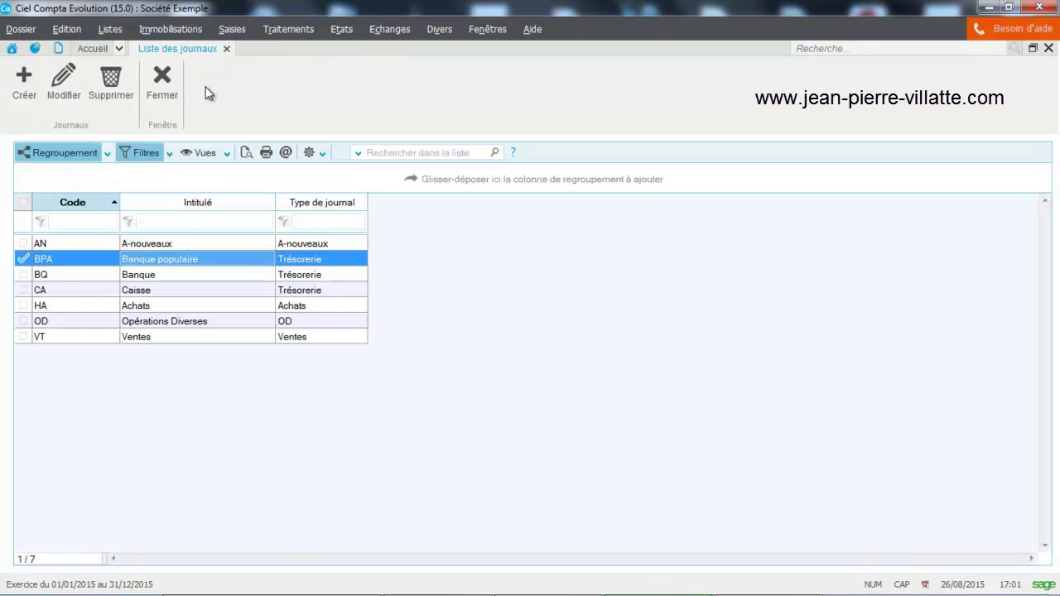
- Check the Caisse journal's contra account, enable duplicate document number testing for it, and save the journal
double_click(180, 291)
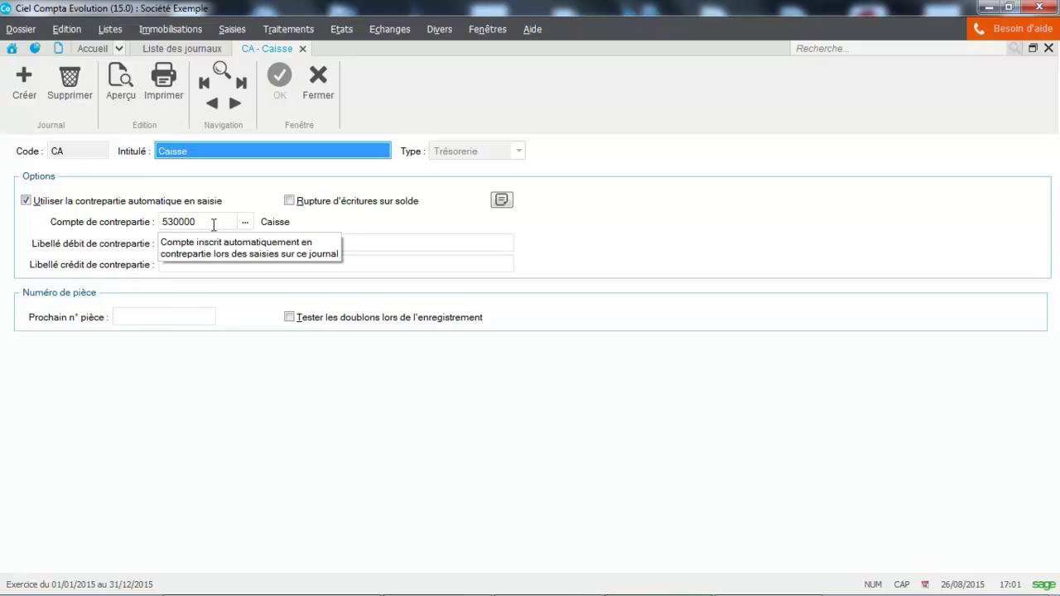
left_click_drag(213, 225, 133, 230)
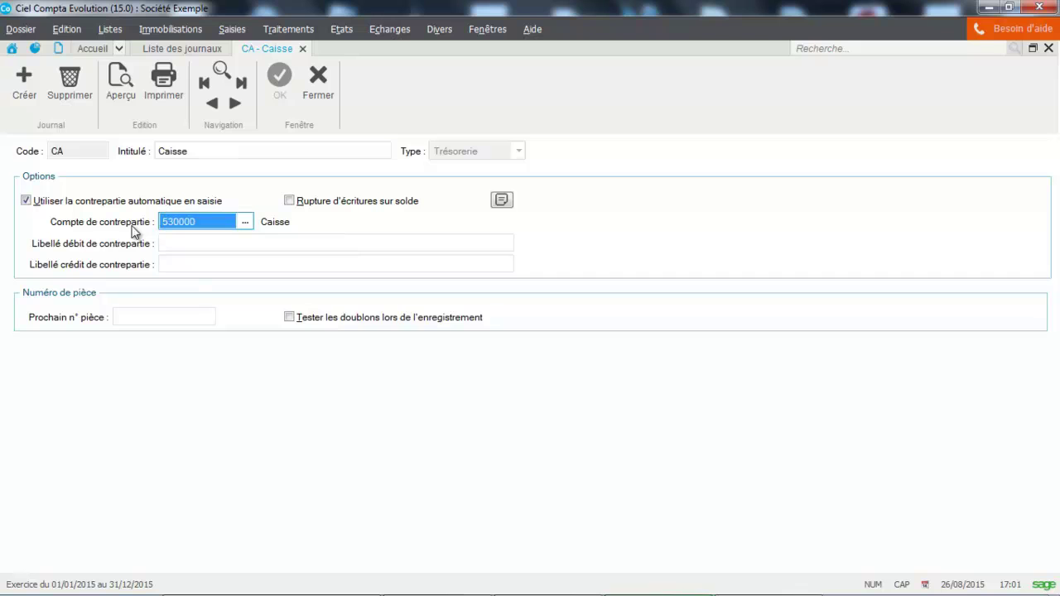
left_click(290, 317)
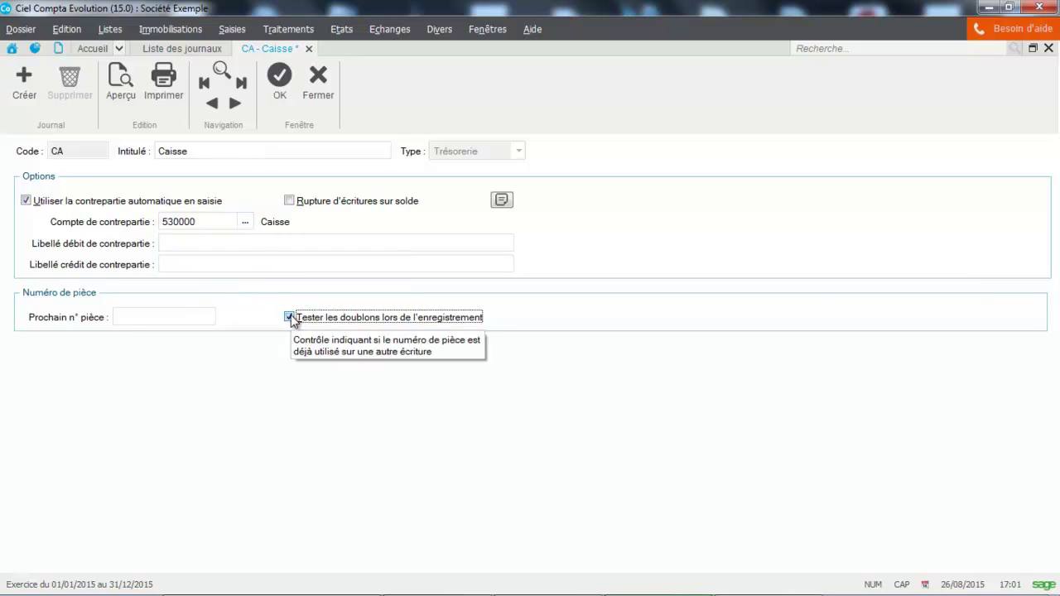
left_click(278, 66)
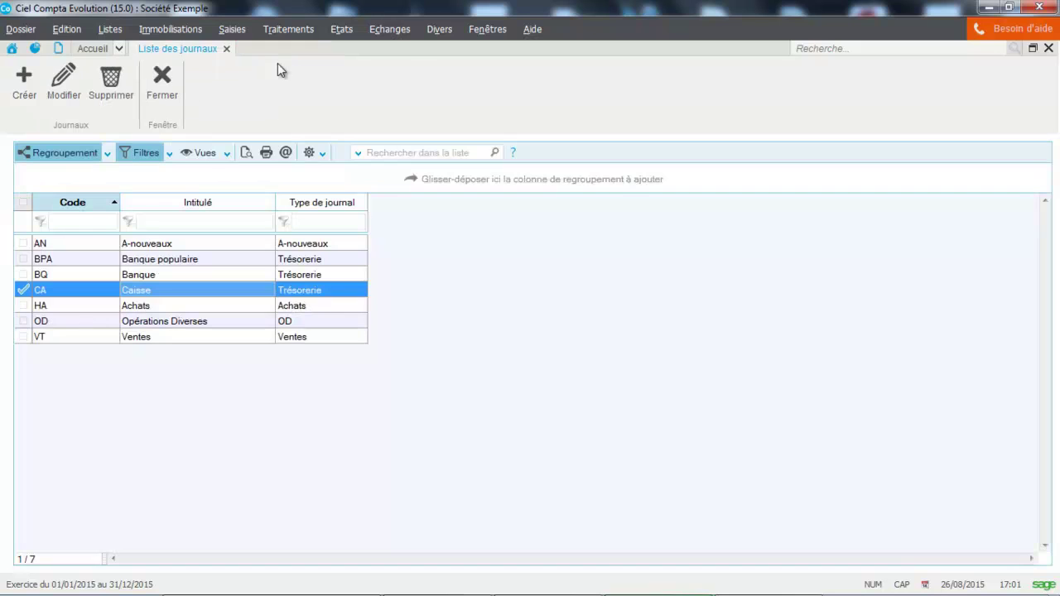
- Open the Achats journal and set its next document number to 1
double_click(180, 306)
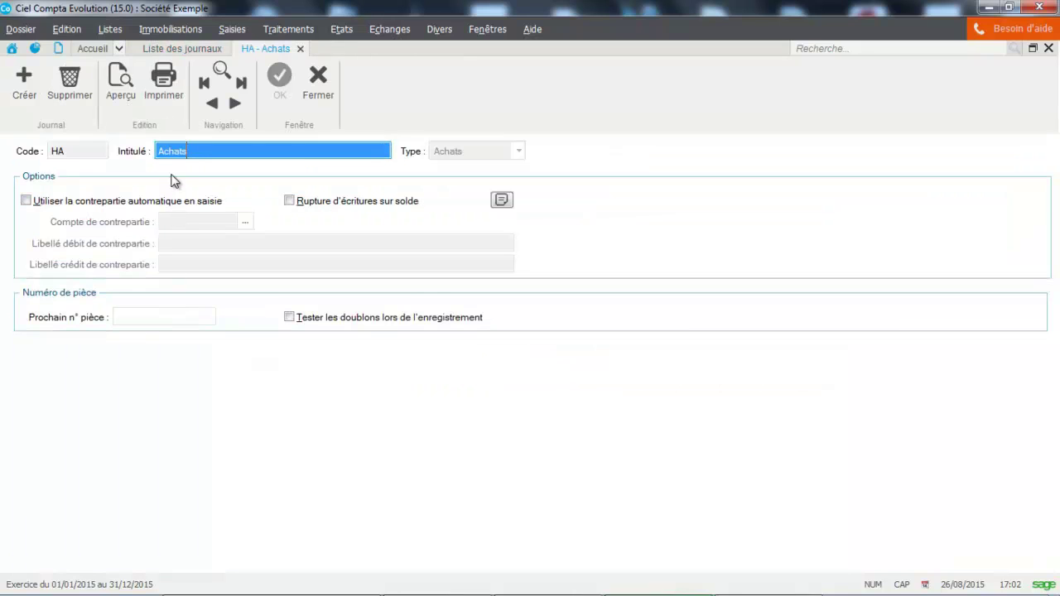
left_click(153, 316)
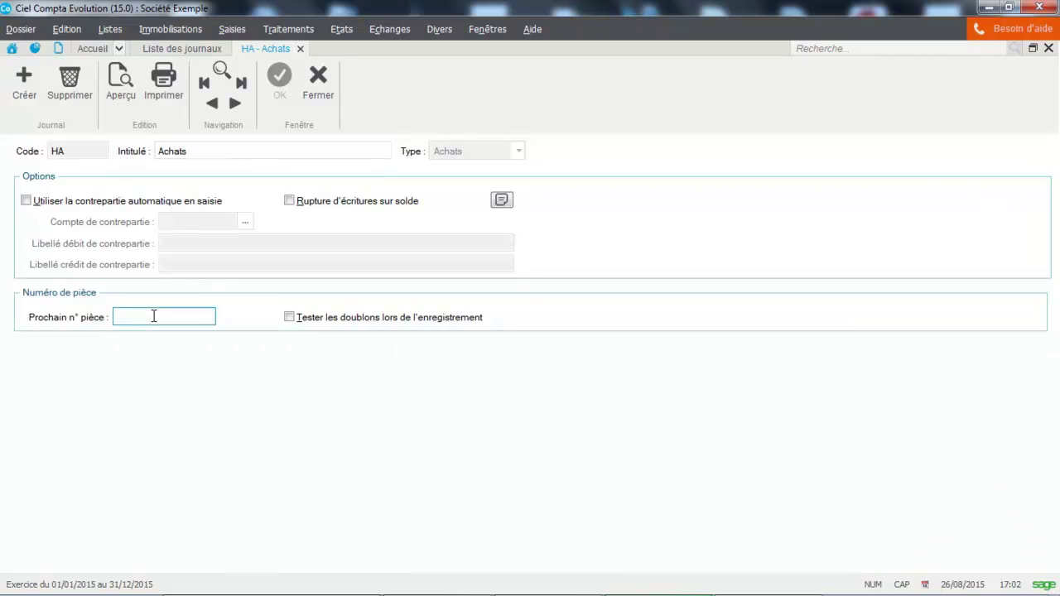
key("Caps_Lock")
type("à")
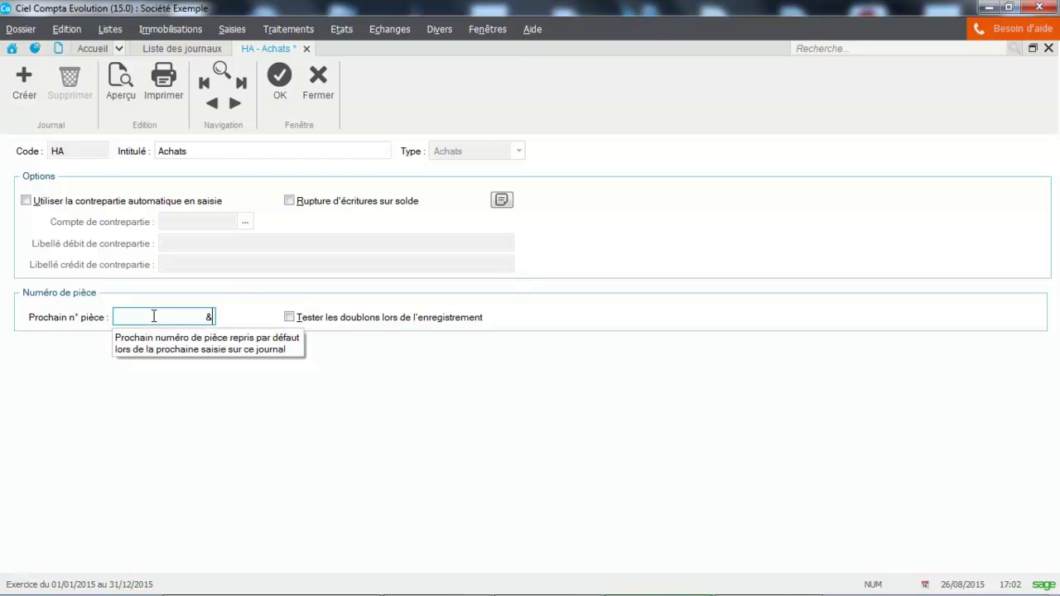
key("BackSpace")
key("Caps_Lock")
key("Tab")
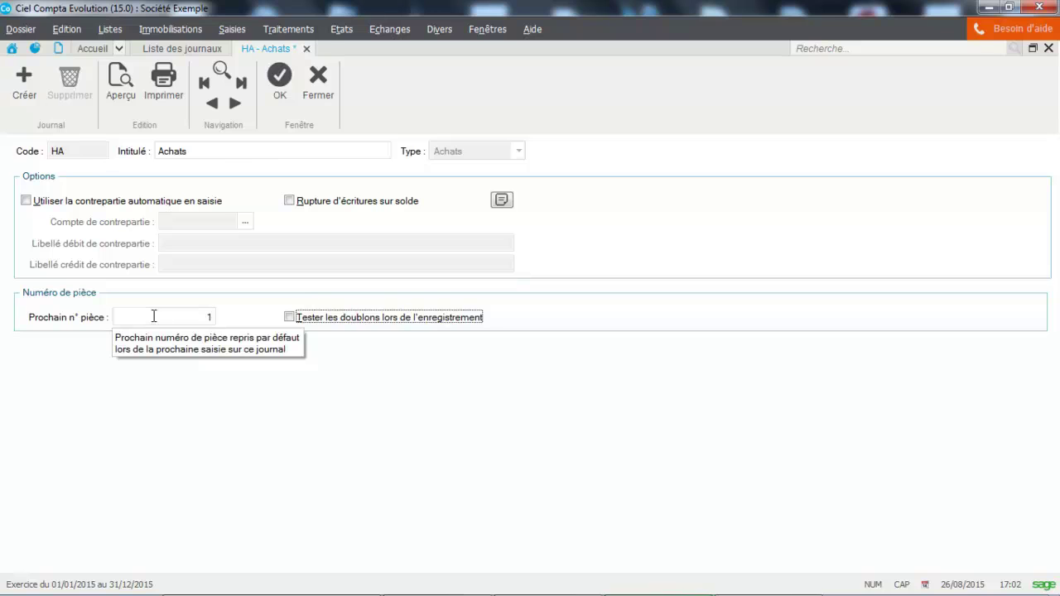
- Try to set the Achats journal's next document number to AC00001
left_click(153, 317)
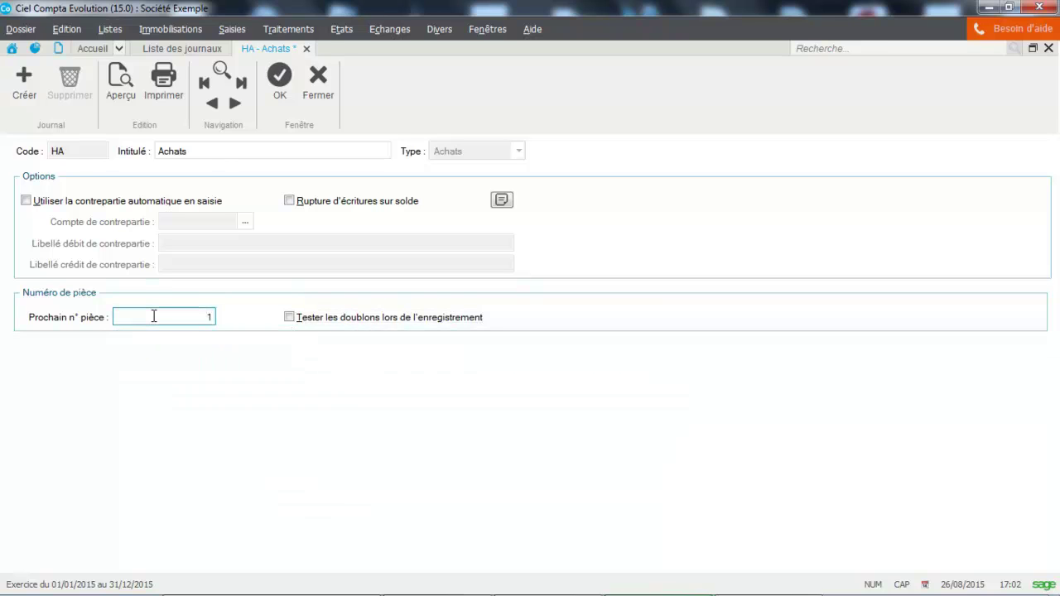
key("BackSpace")
type("AC")
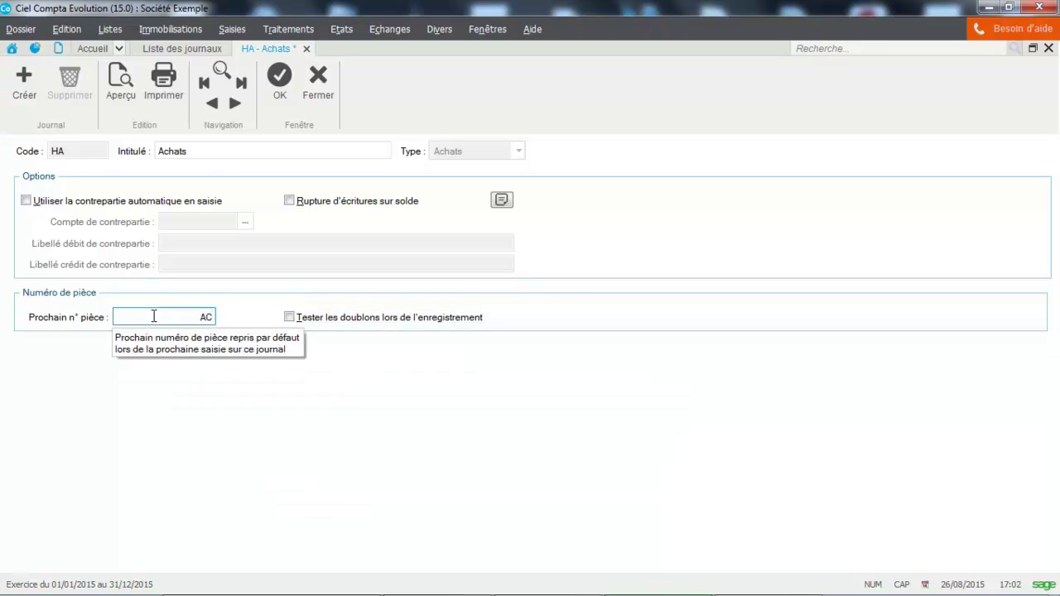
type("00001")
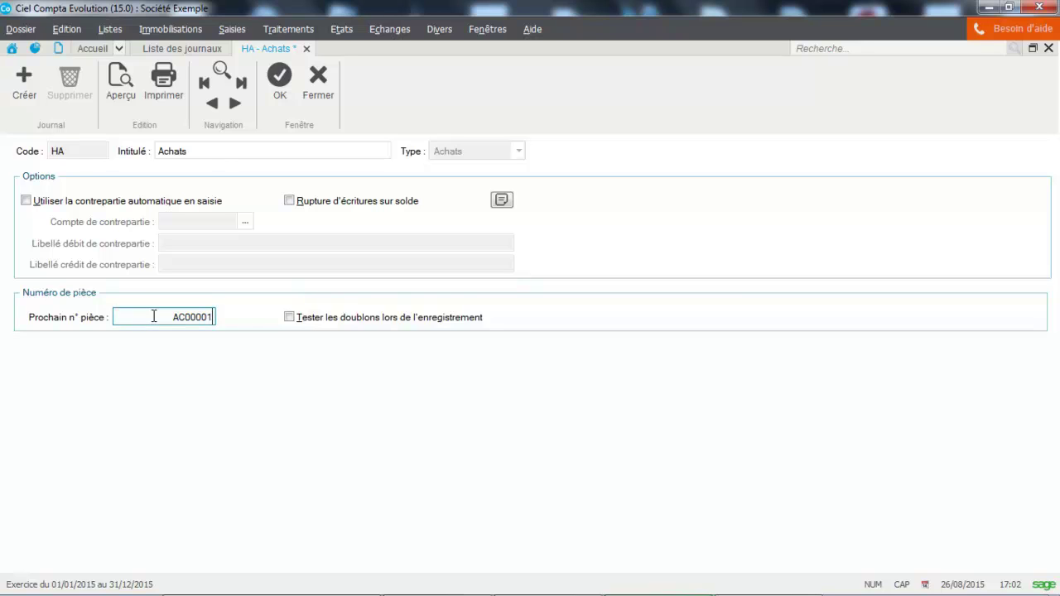
left_click(289, 317)
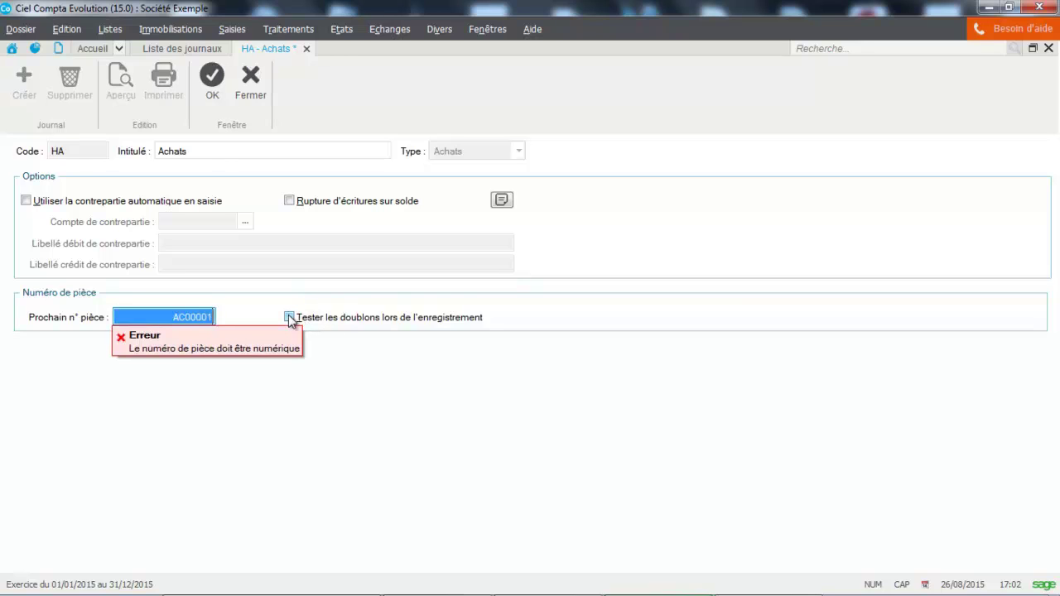
- Remove the AC prefix so the next document number is 00001, and enable duplicate testing for the Achats journal
left_click(184, 317)
key("BackSpace")
key("BackSpace")
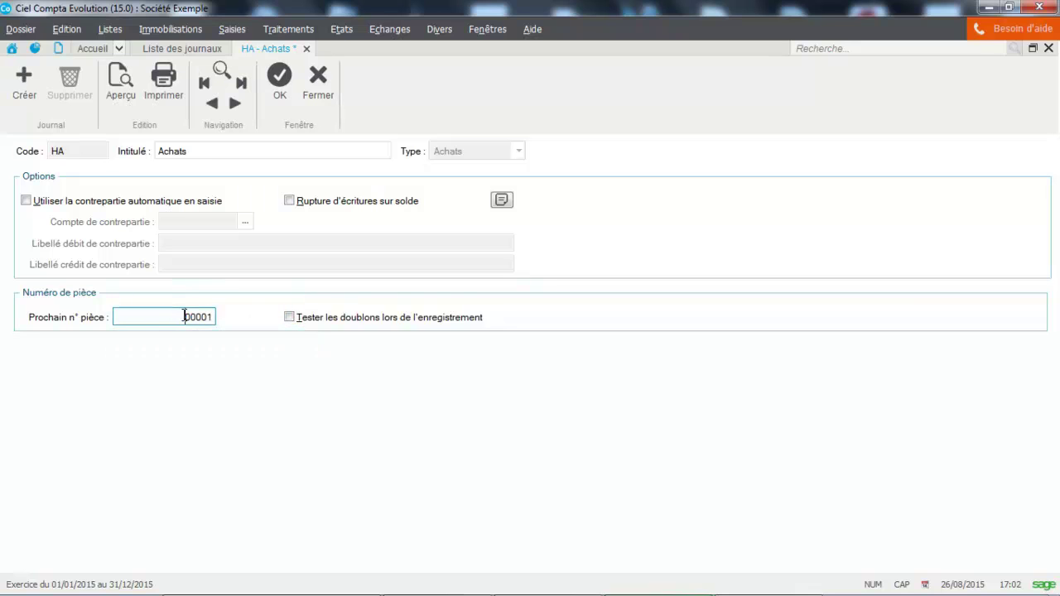
key("Tab")
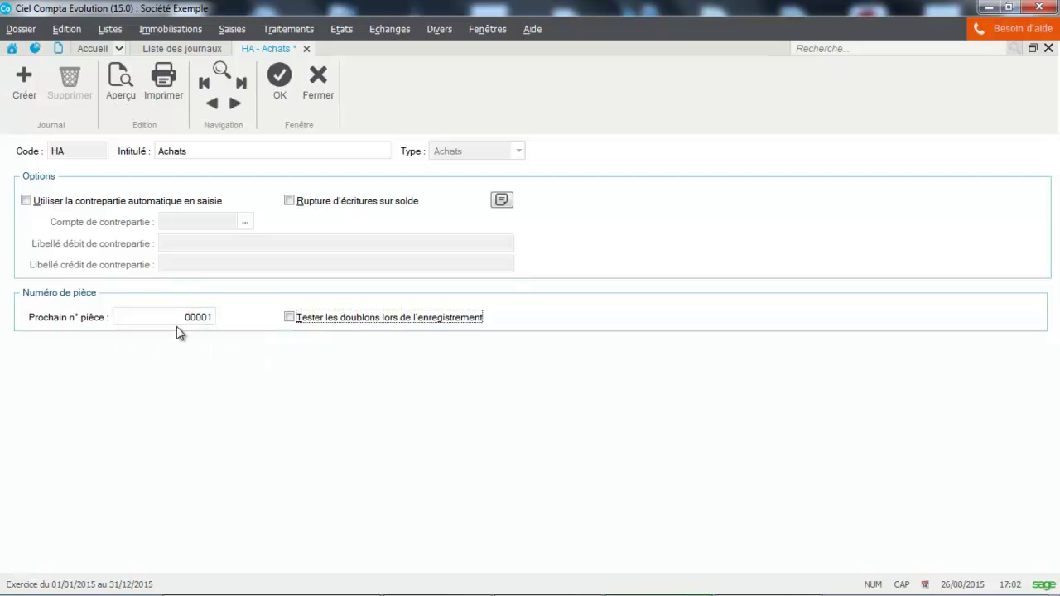
left_click(289, 317)
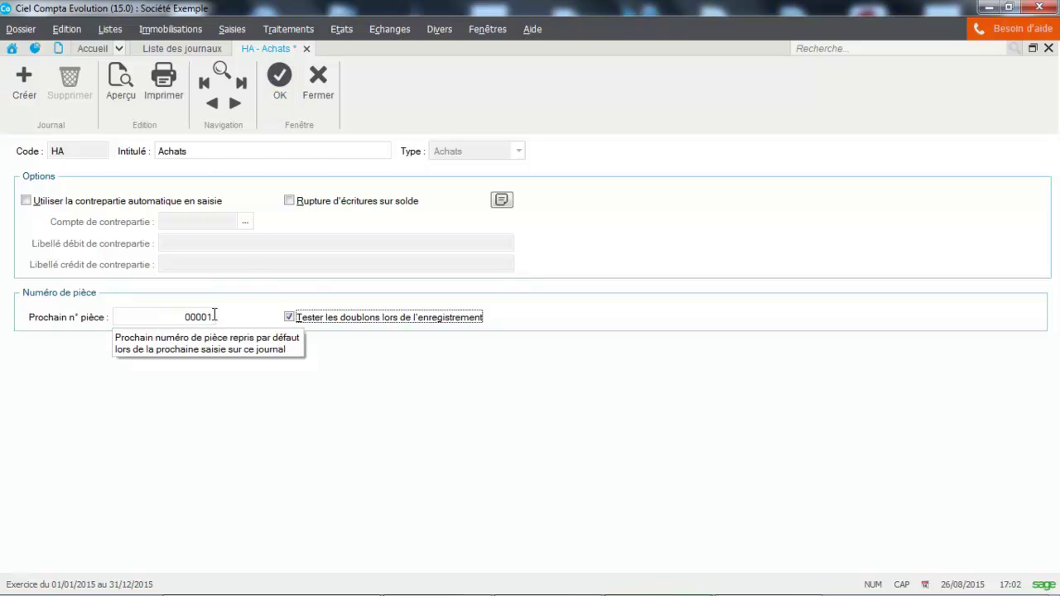
- Save the Achats journal, and enable and save duplicate document number testing for the Opérations Diverses journal
left_click(285, 82)
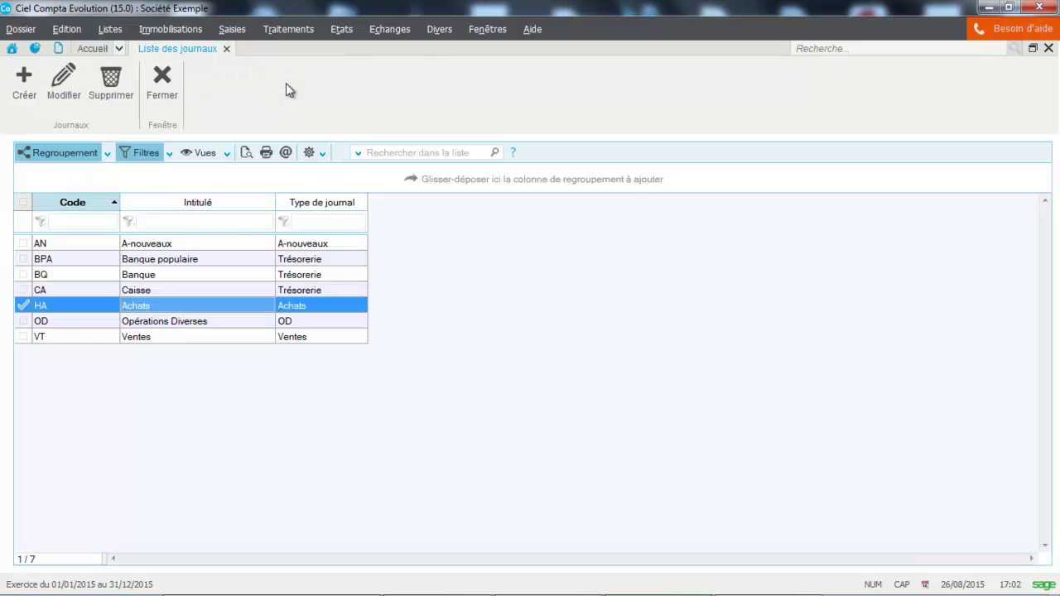
double_click(199, 321)
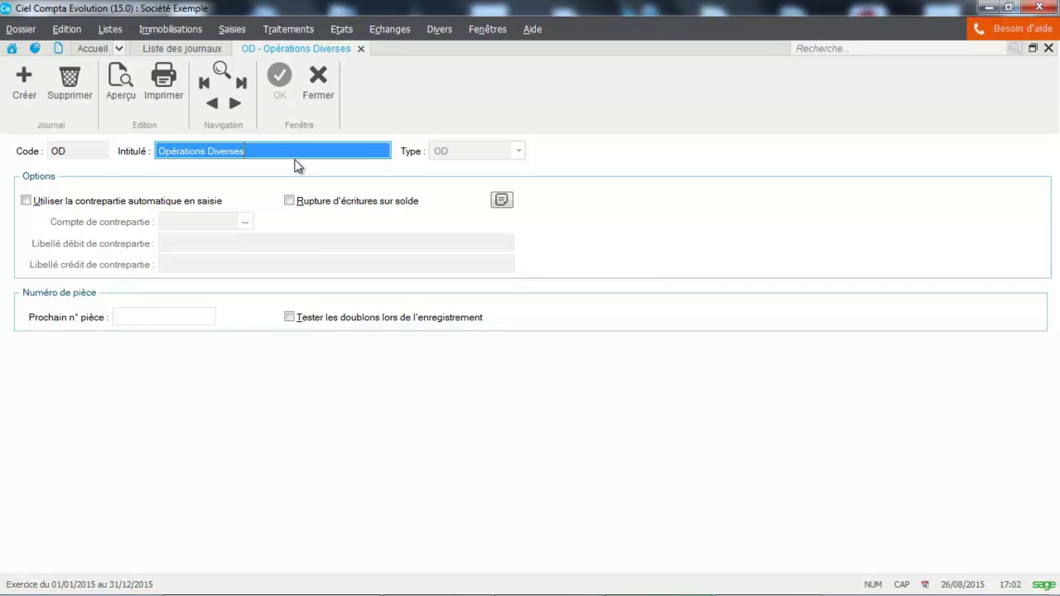
left_click(289, 318)
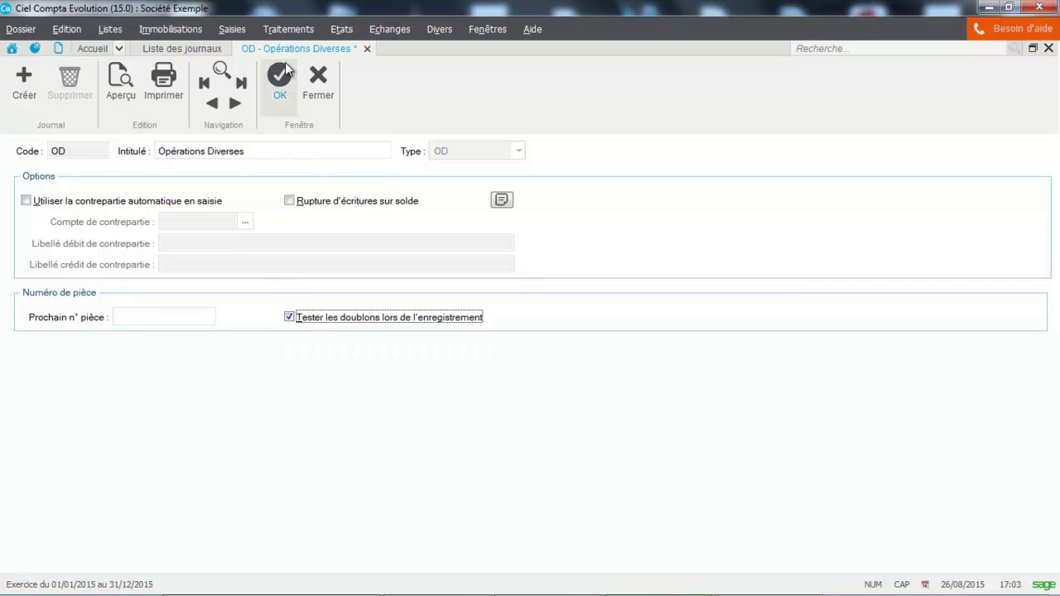
left_click(277, 96)
- Enable duplicate document number testing for the Ventes journal, leaving its next document number blank, and save the journal
left_click(151, 338)
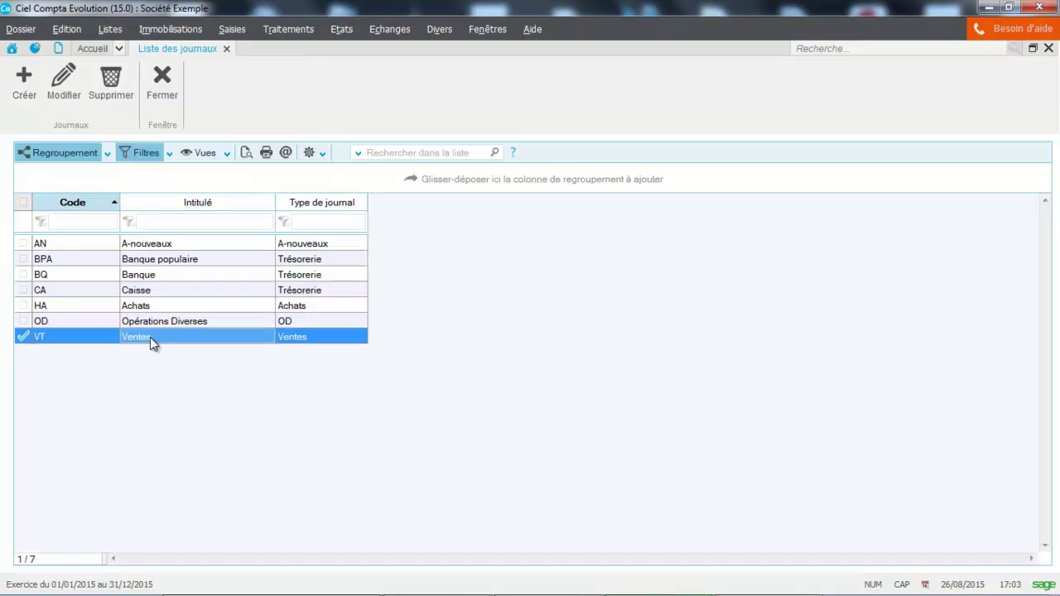
double_click(149, 337)
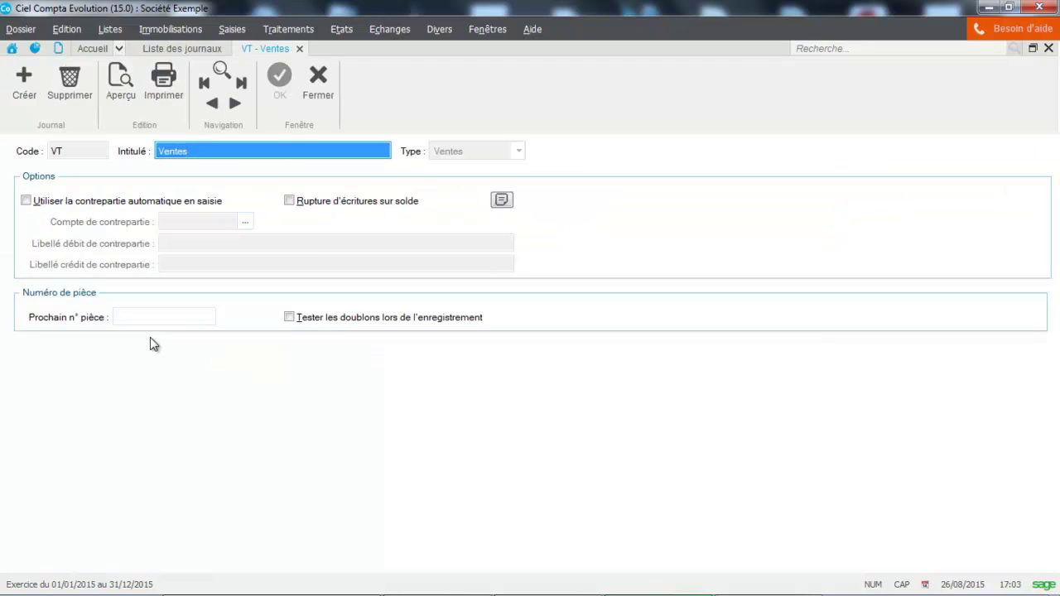
left_click(159, 316)
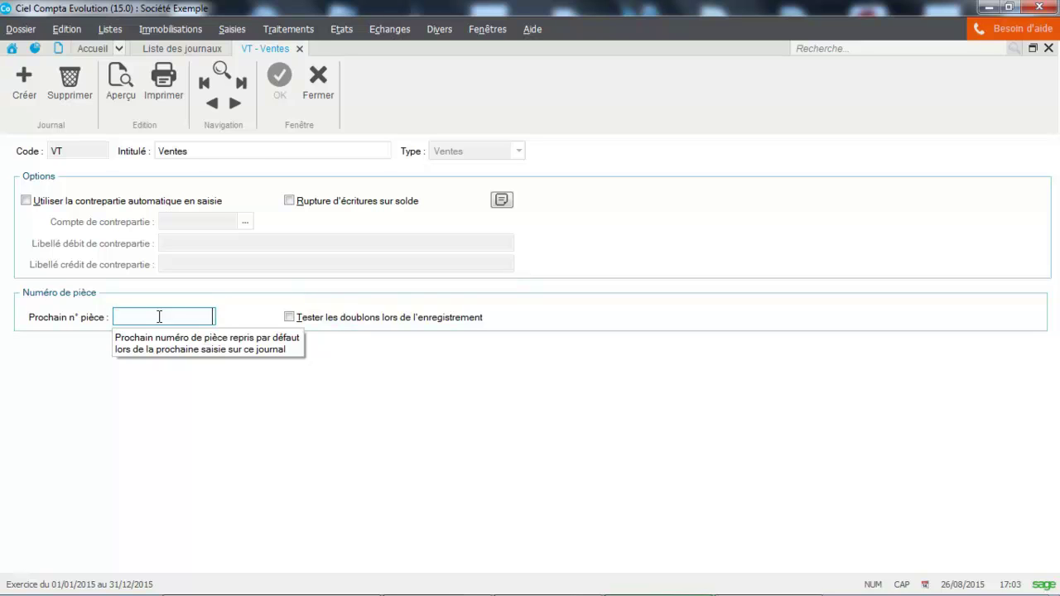
left_click(291, 318)
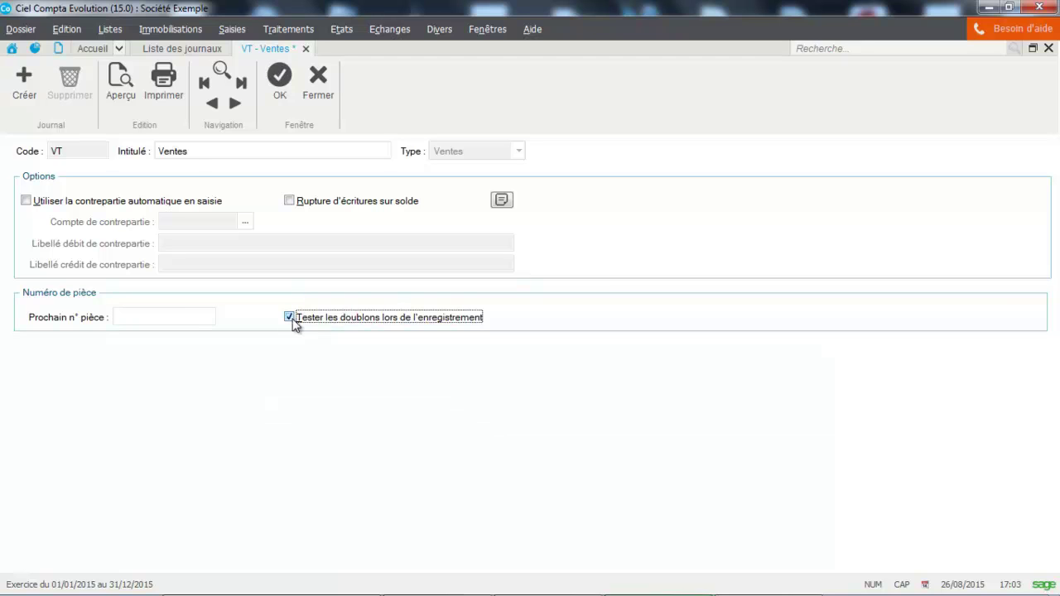
left_click(280, 89)
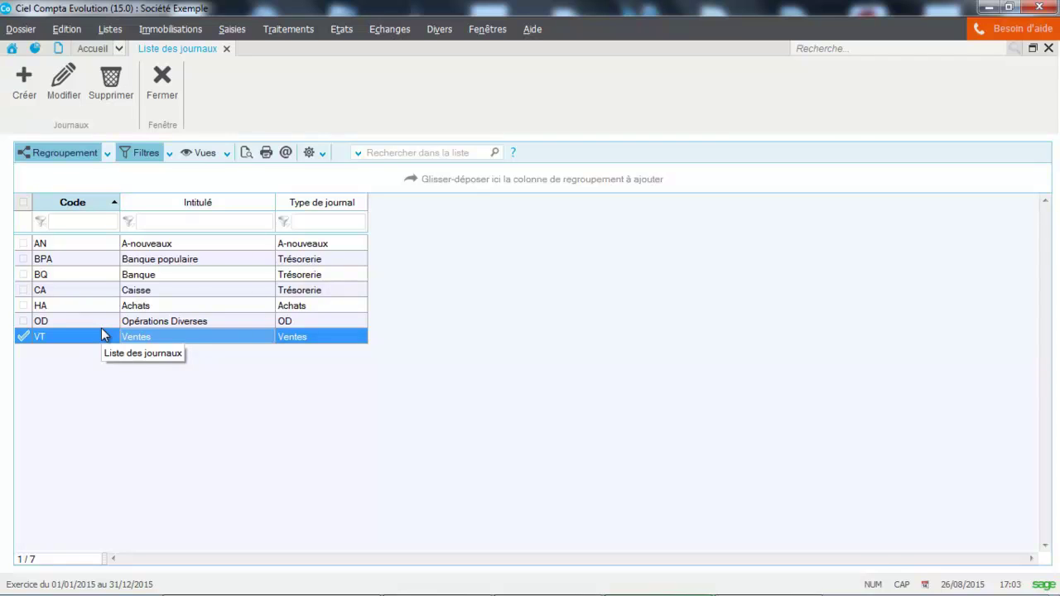
- Create a new journal with code SA and title Salaires
left_click(29, 97)
key("Caps_Lock")
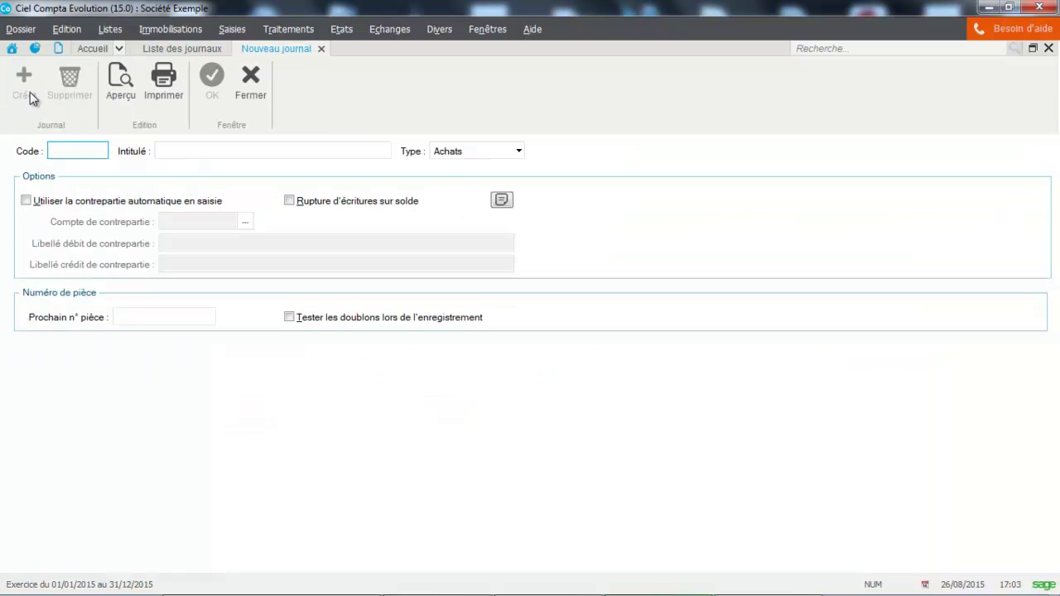
type("a")
key("BackSpace")
key("Caps_Lock")
type("SA")
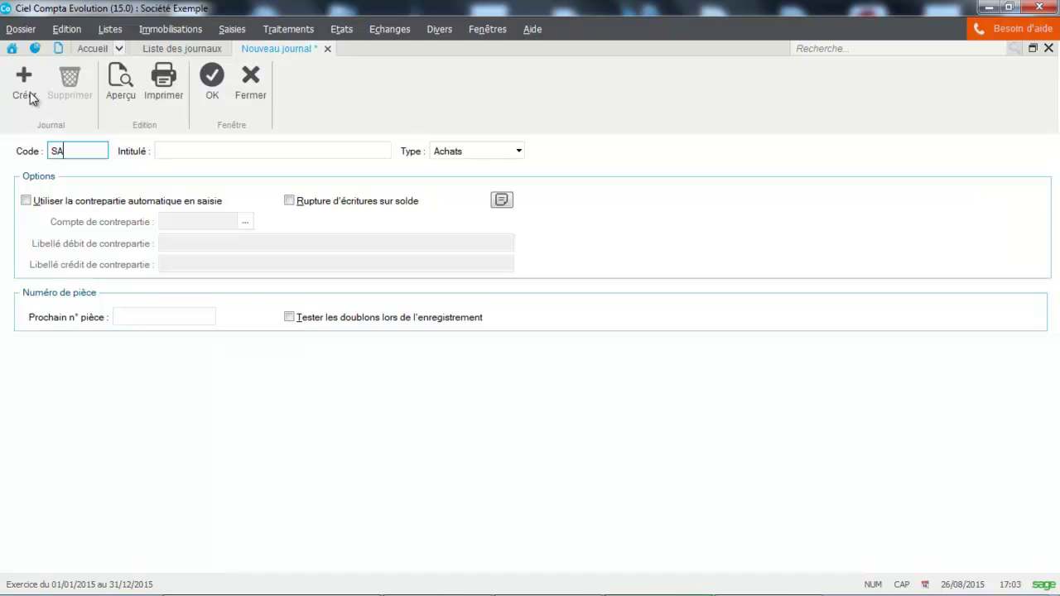
key("Tab")
key("Caps_Lock")
type("Salaires")
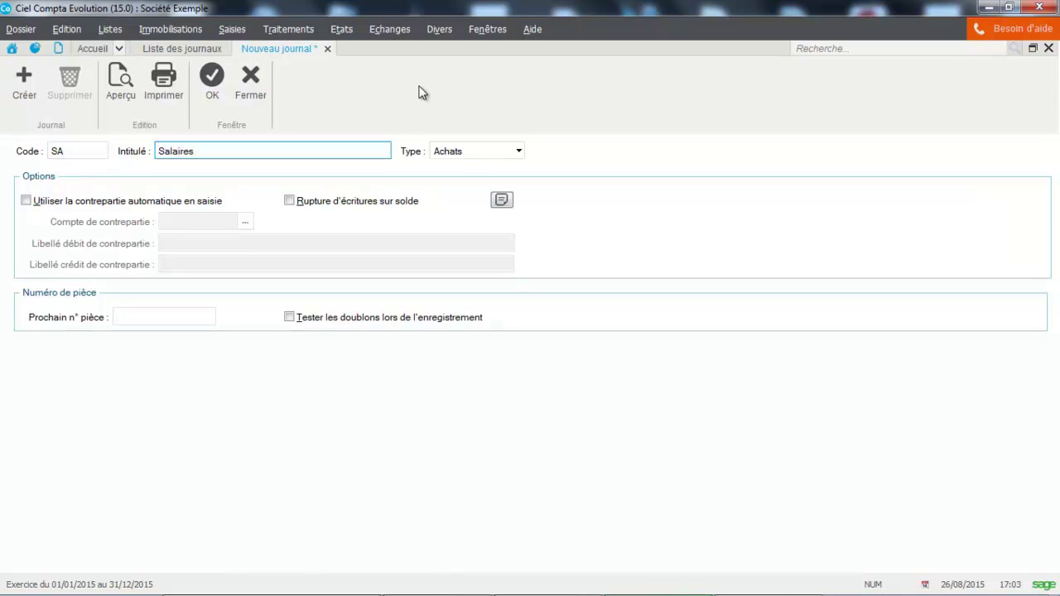
- Set the Salaires journal's type to OD, enable duplicate document number testing, and save the journal
left_click(491, 151)
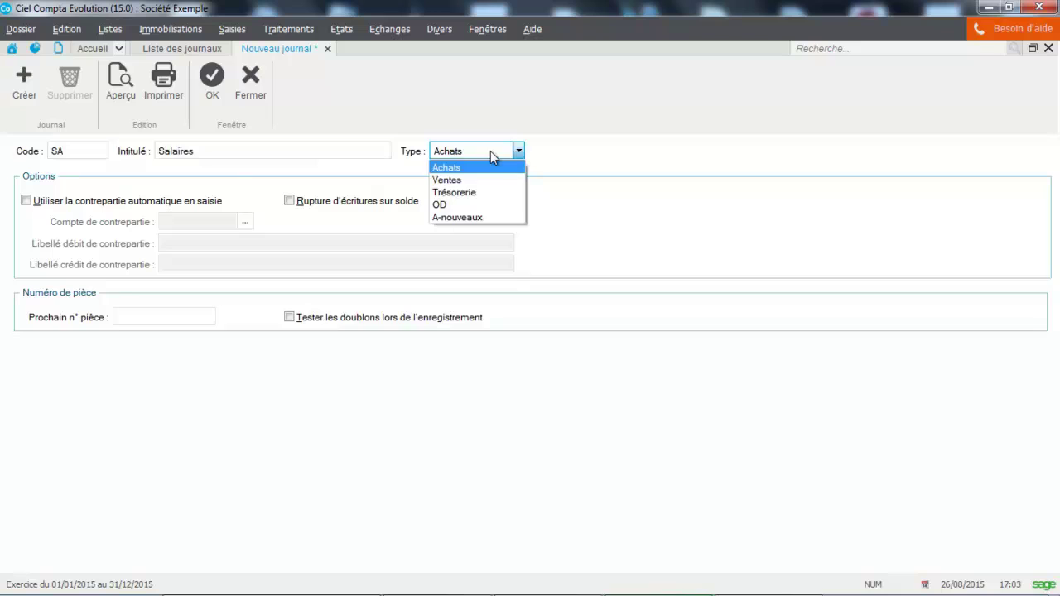
left_click(461, 205)
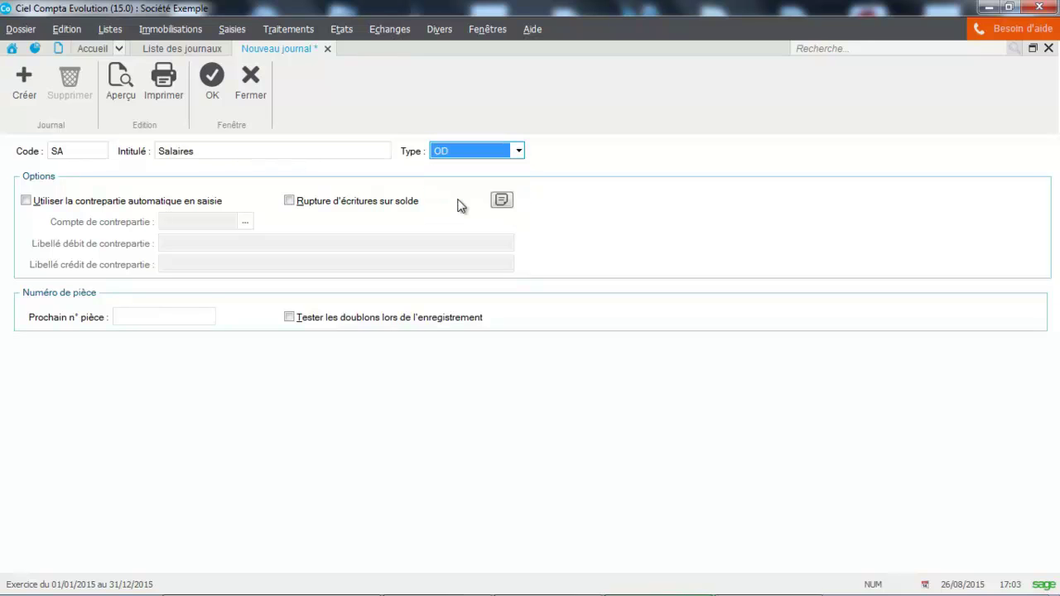
left_click(290, 318)
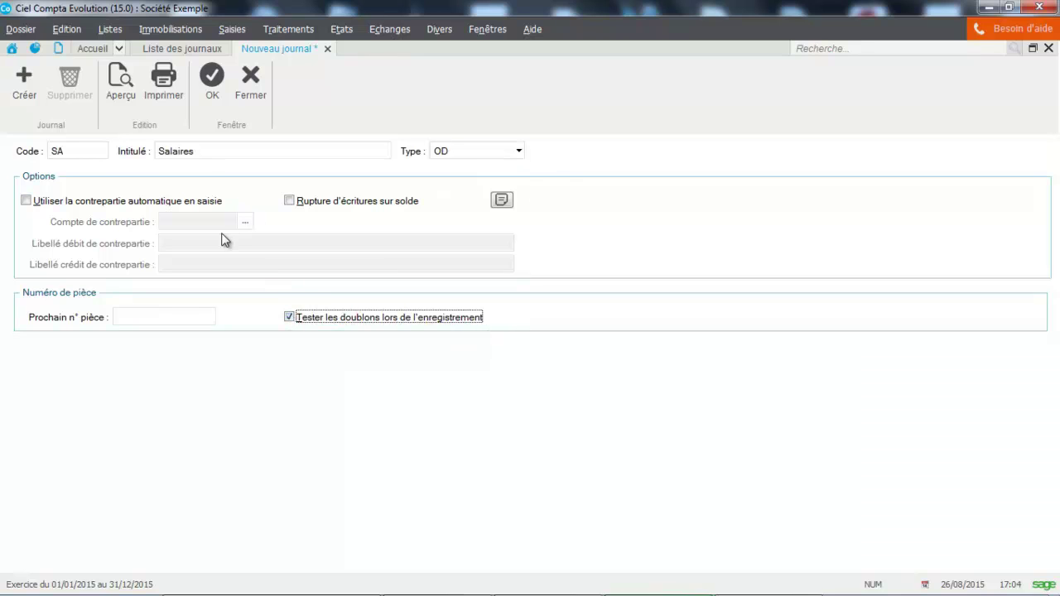
left_click(212, 91)
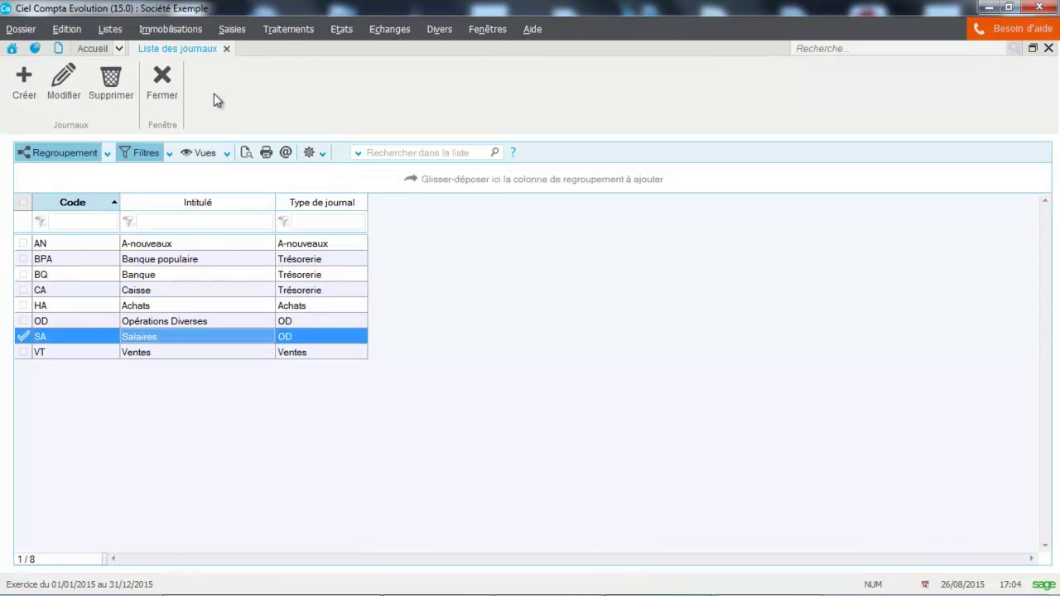